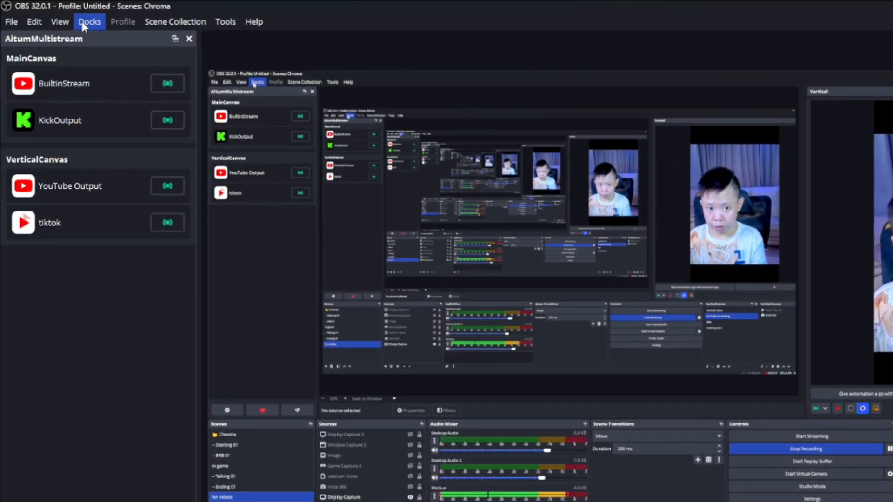
Hide the AitumMultistream dock and show it again in its original place.
click(51, 13)
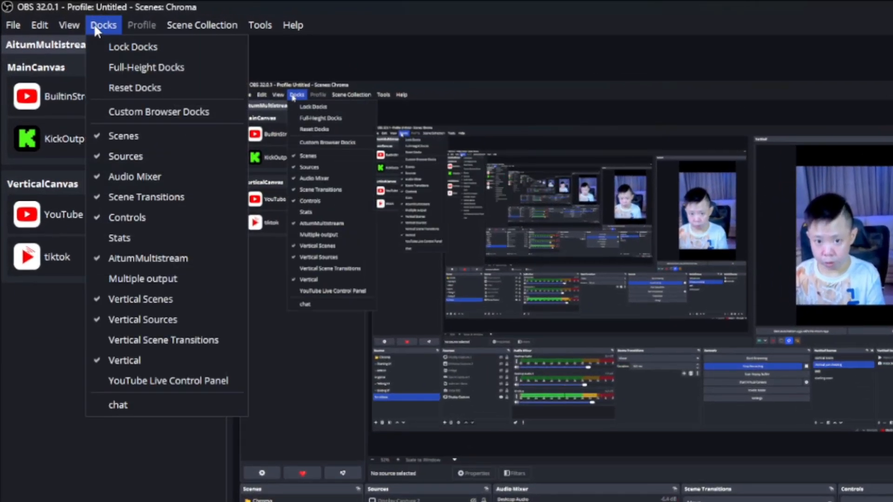
click(130, 258)
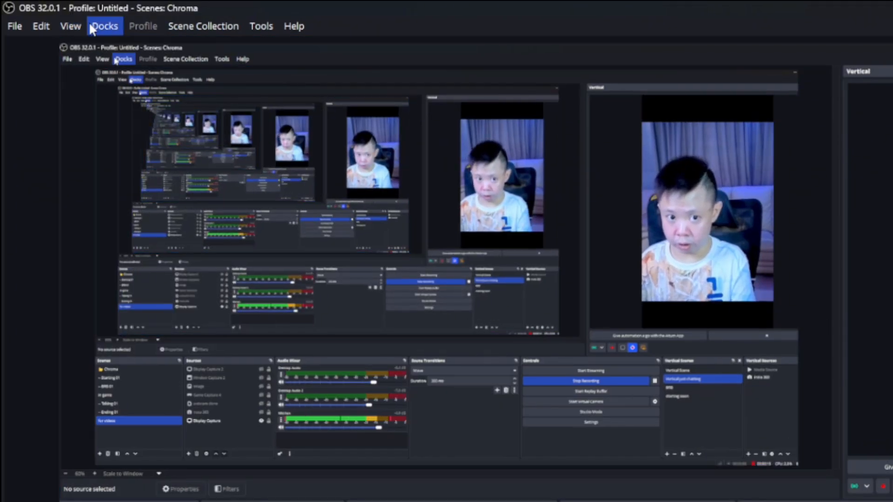
click(102, 25)
click(133, 258)
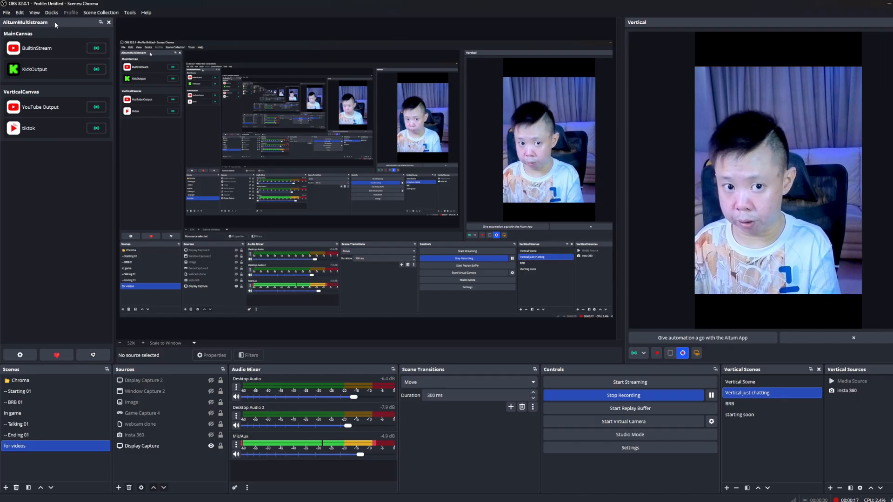
drag(54, 22, 28, 37)
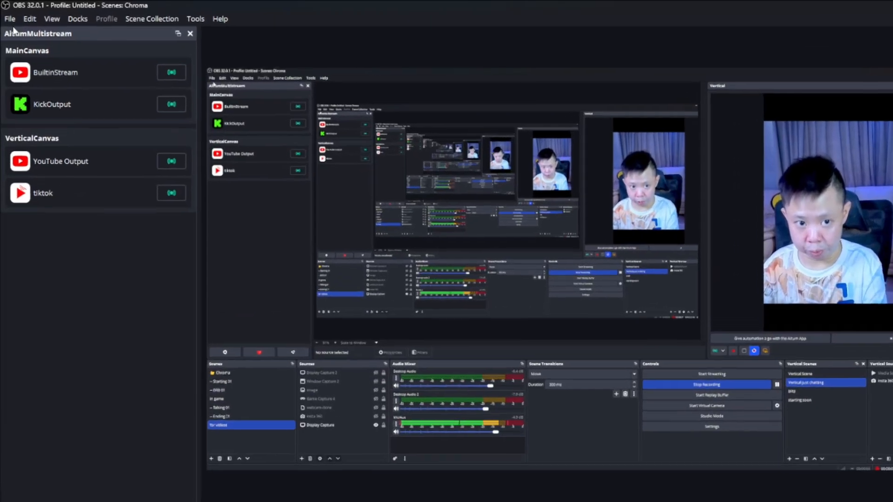
Check the base canvas resolution, output resolution and frame rate in the video settings.
click(6, 12)
click(24, 74)
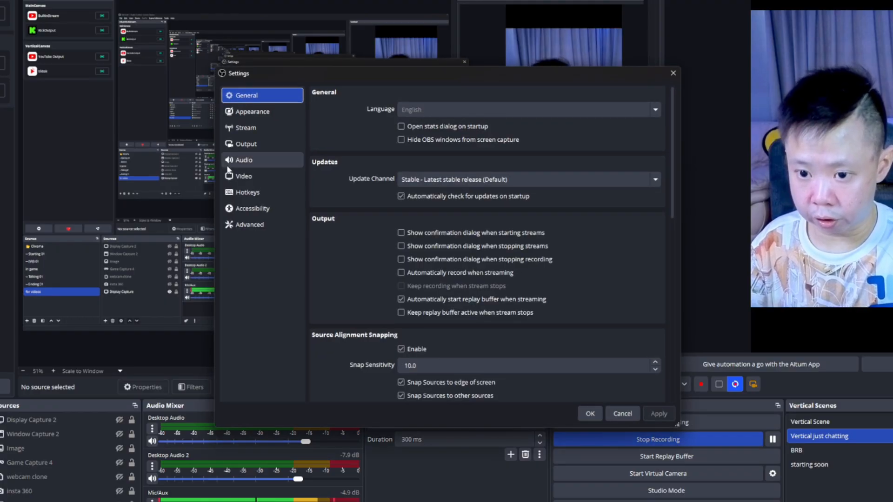
click(243, 175)
drag(378, 73, 258, 55)
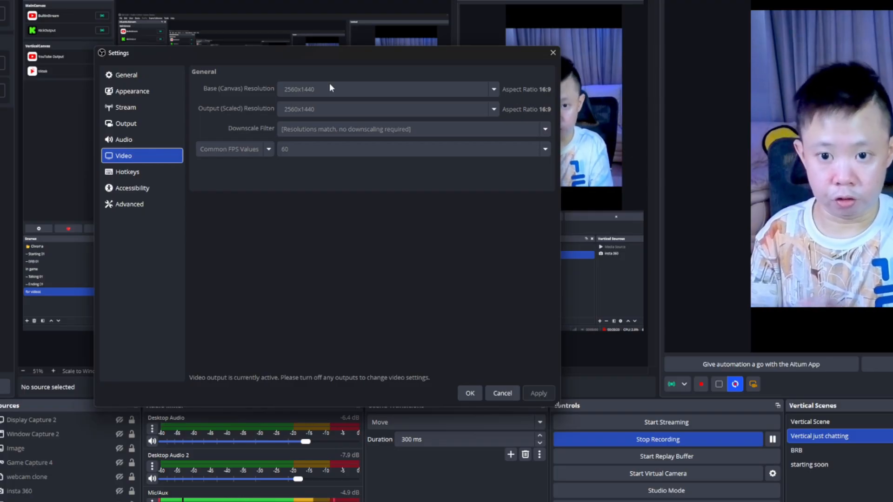
click(172, 108)
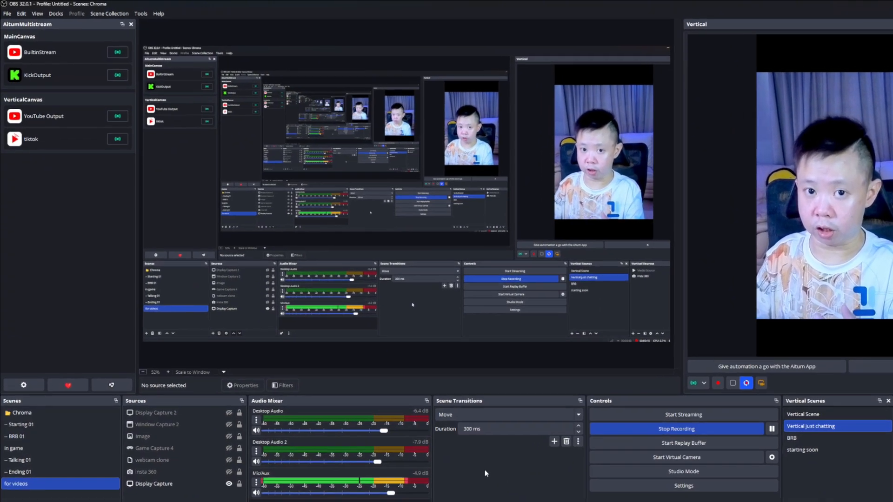
Review the streaming encoder and bitrate configuration in the output settings.
click(7, 13)
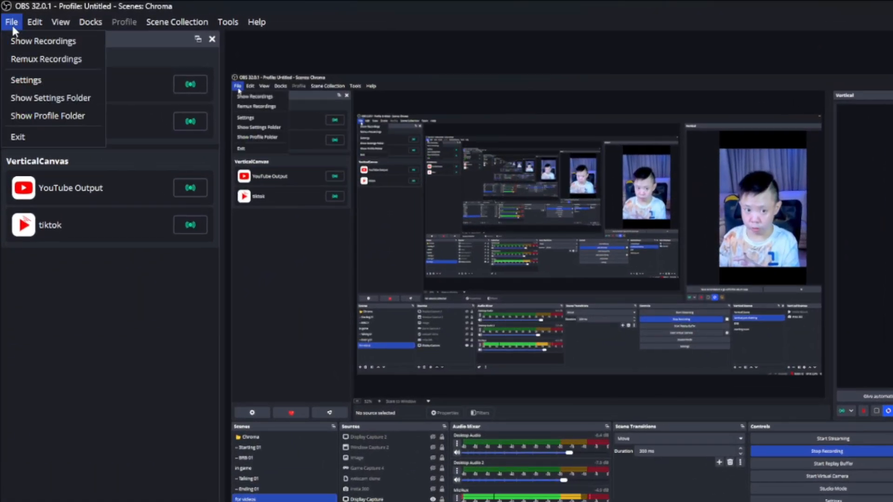
click(50, 84)
click(157, 129)
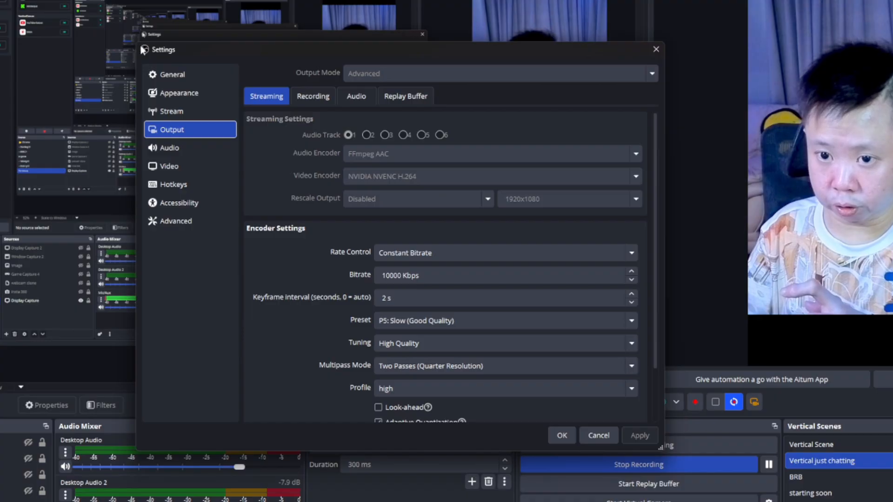
drag(141, 46, 0, 0)
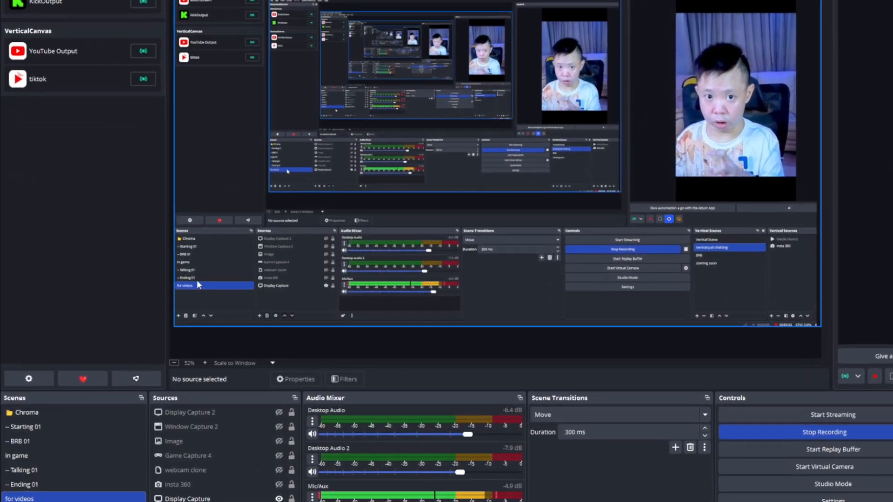
Open the AitumMultistream settings and show the MainCanvas outputs.
click(28, 378)
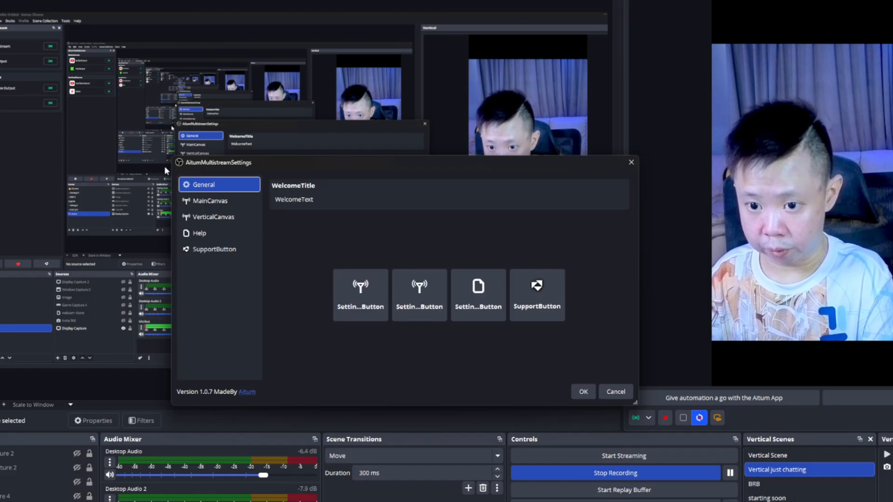
drag(172, 156, 71, 70)
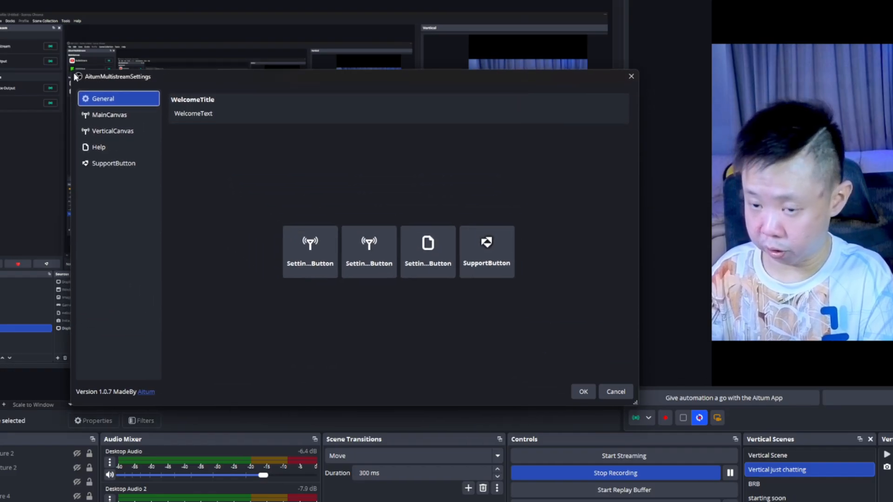
click(117, 117)
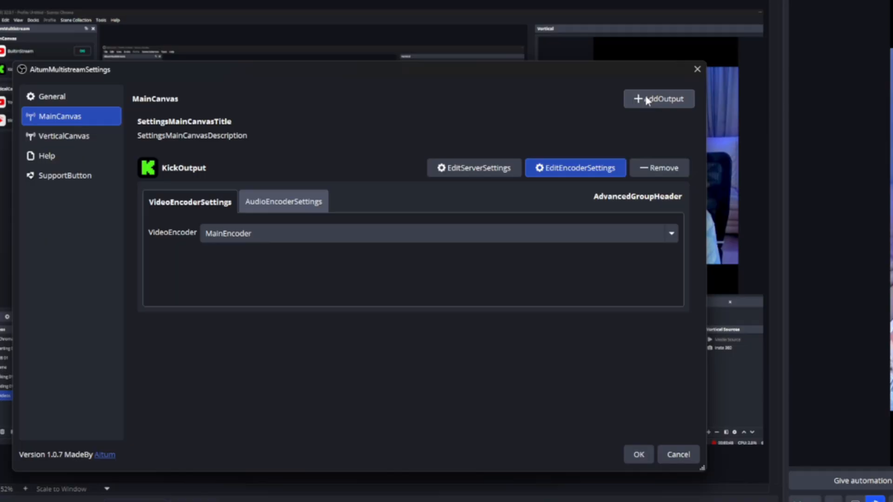
Look through the services for a new MainCanvas output and view the Twitch form without creating the output.
click(680, 121)
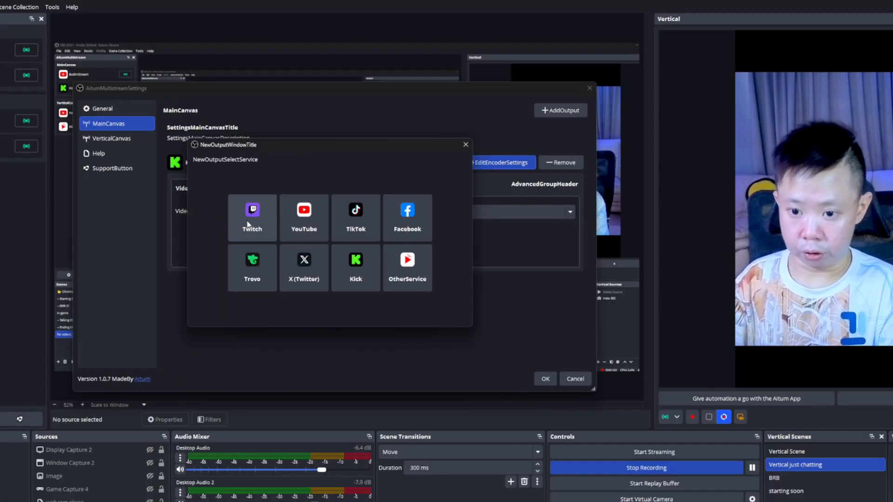
click(247, 246)
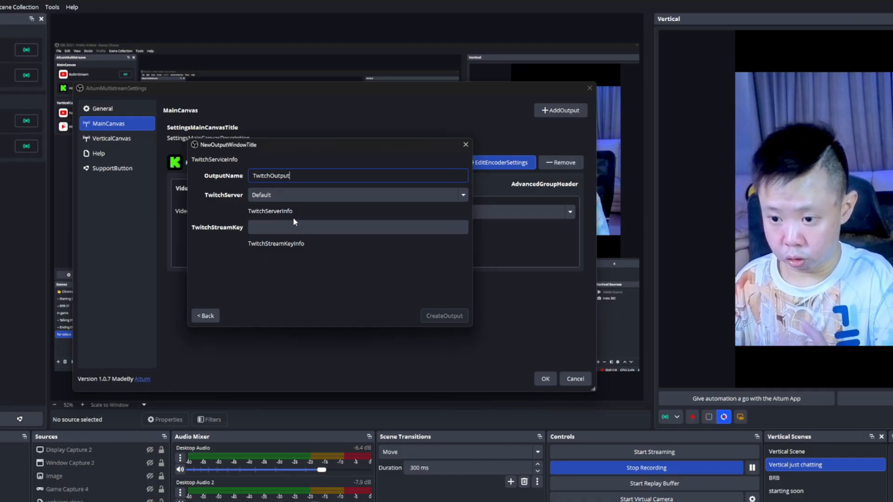
click(466, 144)
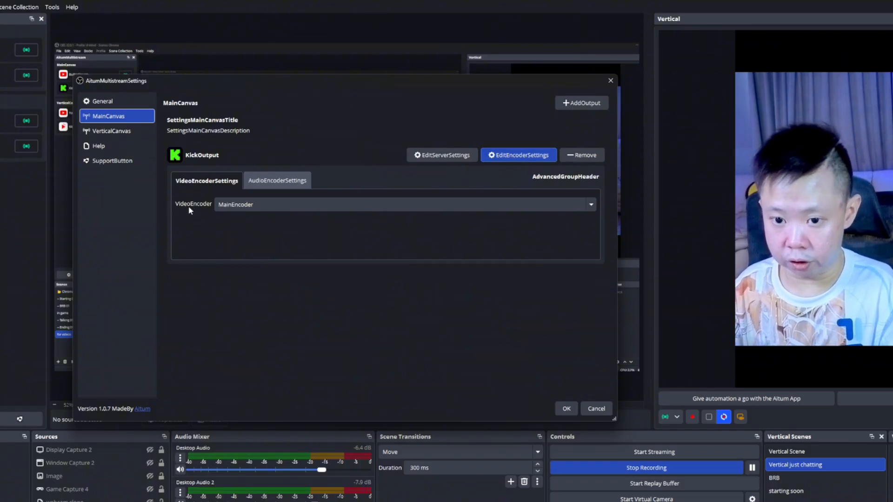
Switch KickOutput's video encoder to NVIDIA NVENC H.264 and return it to MainEncoder.
click(231, 204)
click(250, 283)
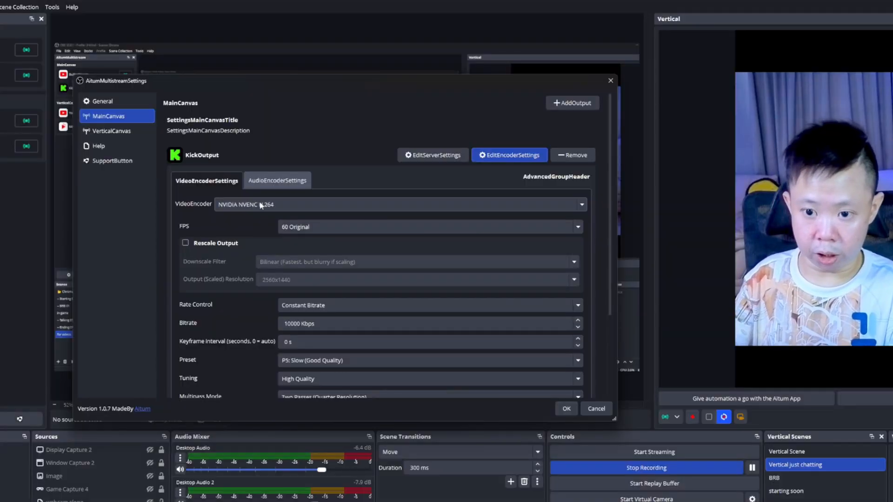
click(260, 204)
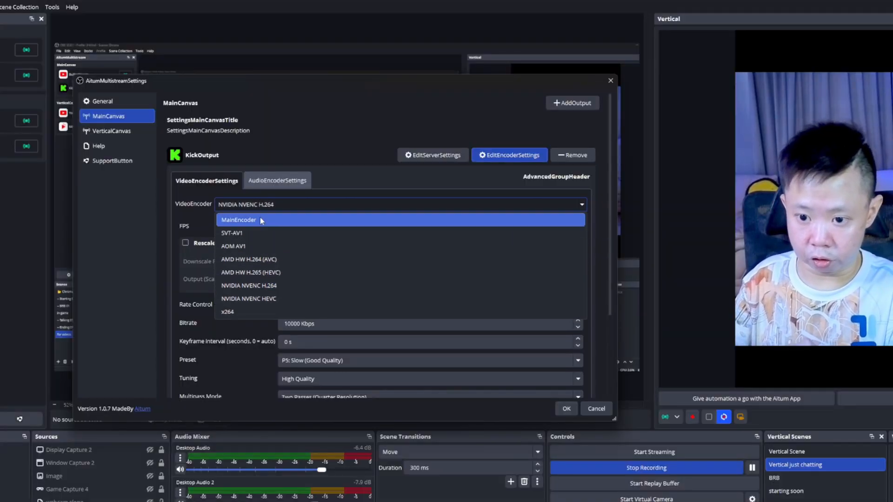
click(260, 219)
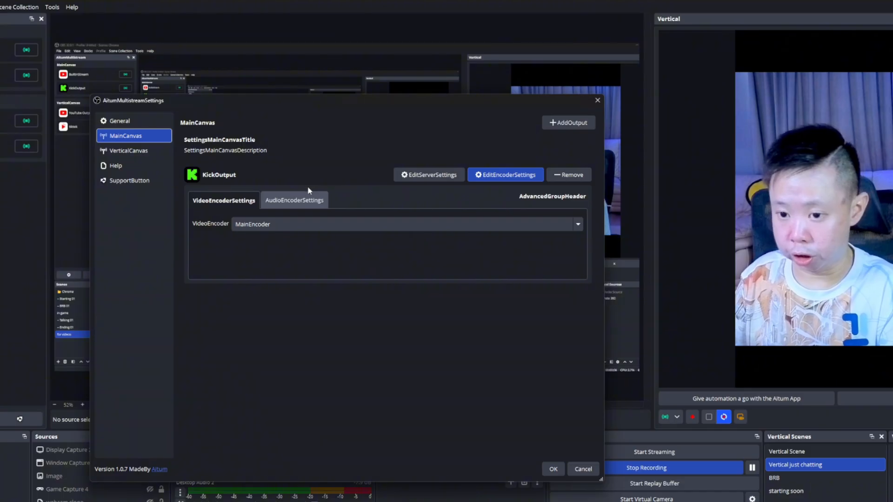
Review KickOutput's audio encoder settings and its available audio encoders.
click(304, 199)
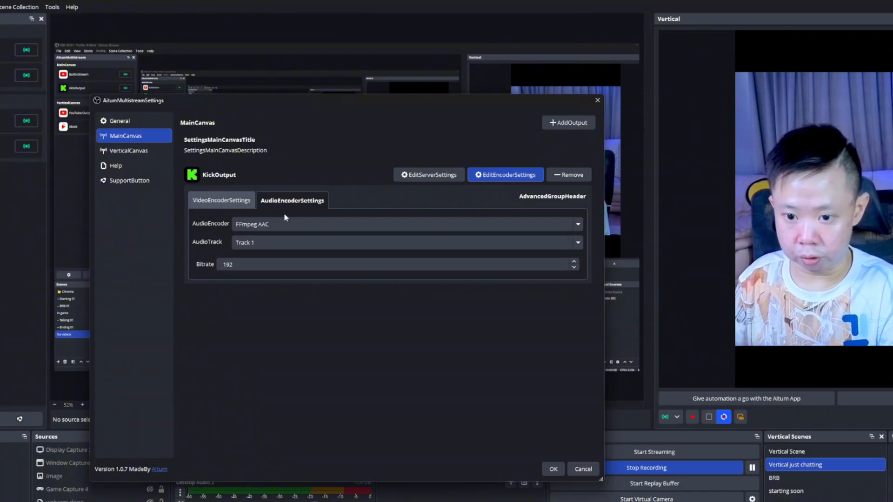
click(279, 226)
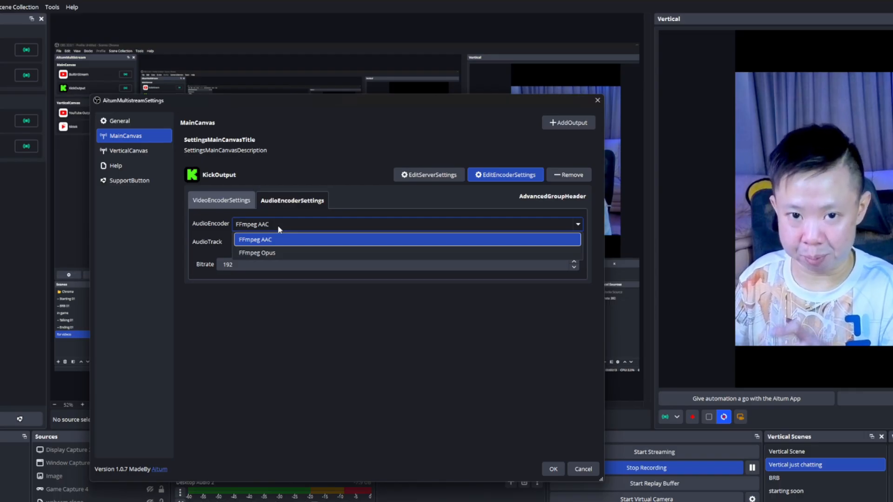
click(278, 225)
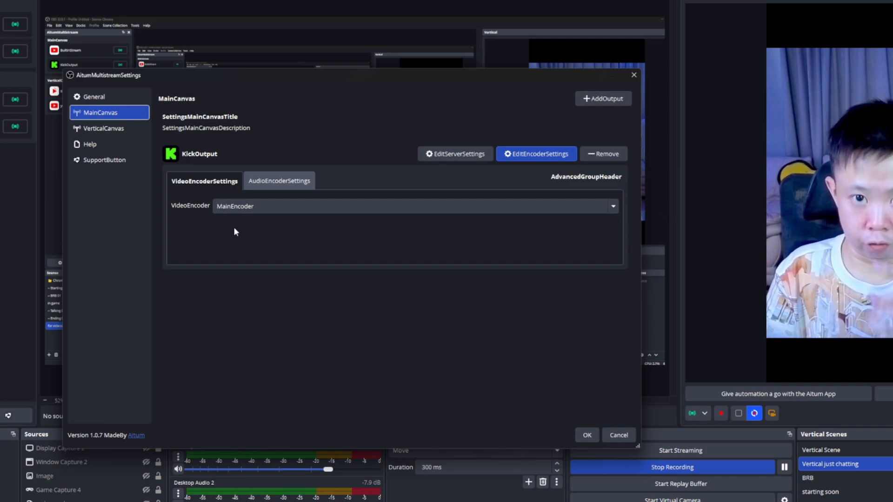
Examine the VerticalCanvas outputs, comparing the video encoder settings of tiktok and youtube shorts.
click(103, 129)
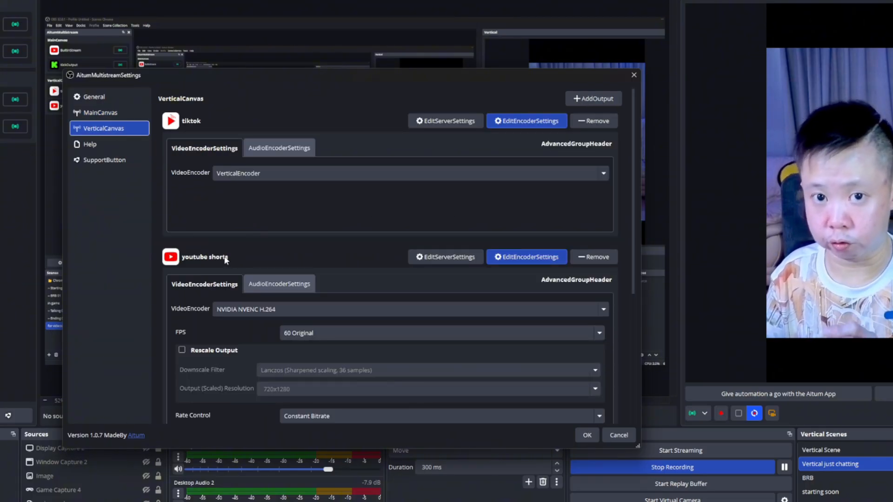
scroll(225, 259, down, 2)
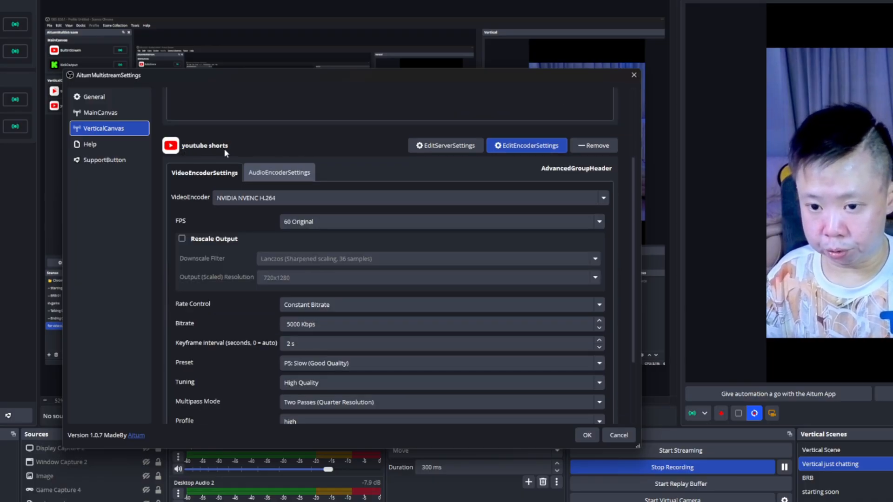
scroll(213, 221, down, 1)
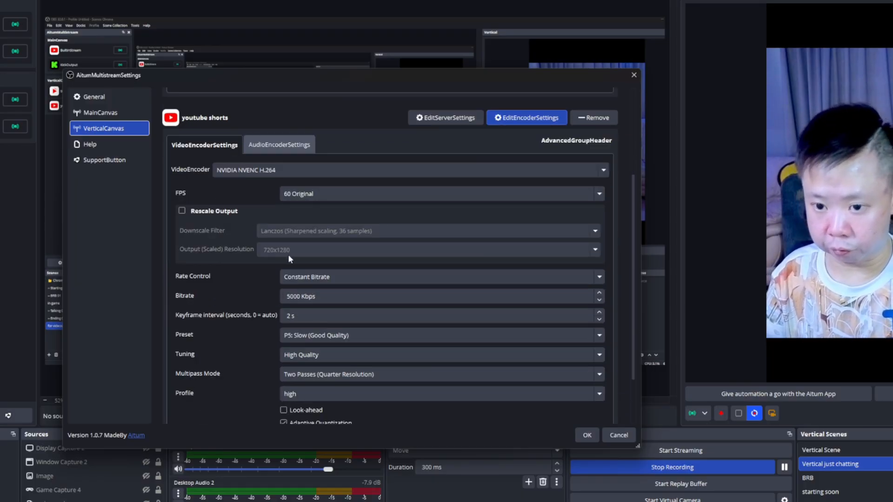
scroll(289, 255, down, 1)
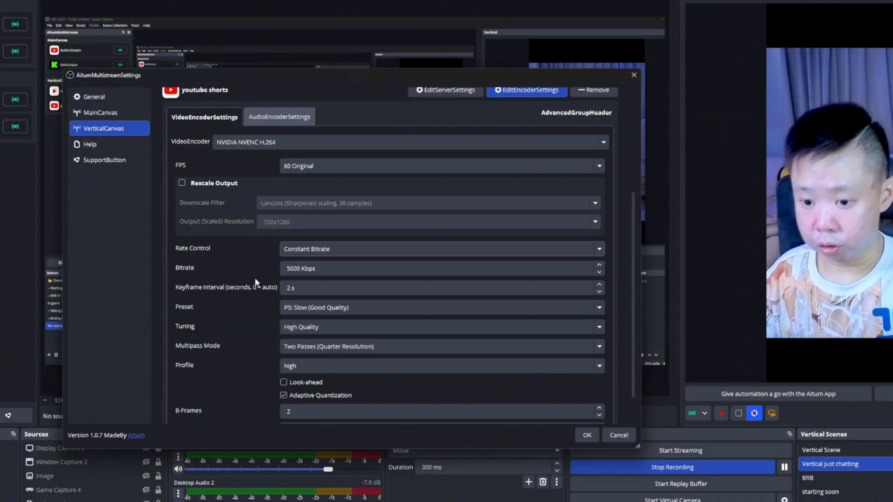
scroll(232, 326, up, 5)
scroll(202, 292, down, 4)
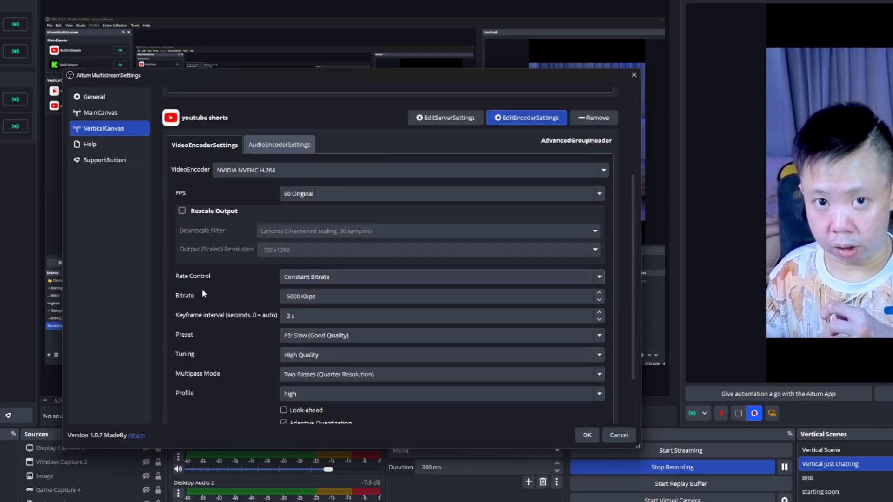
scroll(202, 293, up, 3)
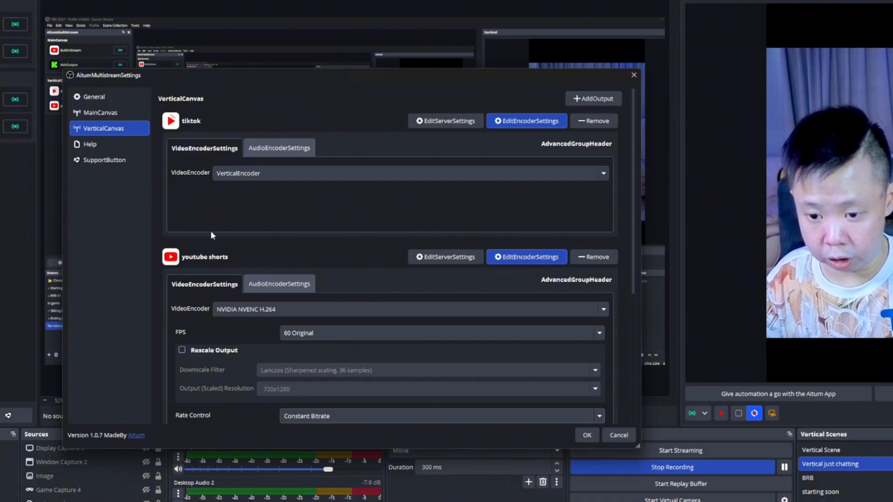
scroll(242, 325, down, 3)
scroll(273, 356, up, 3)
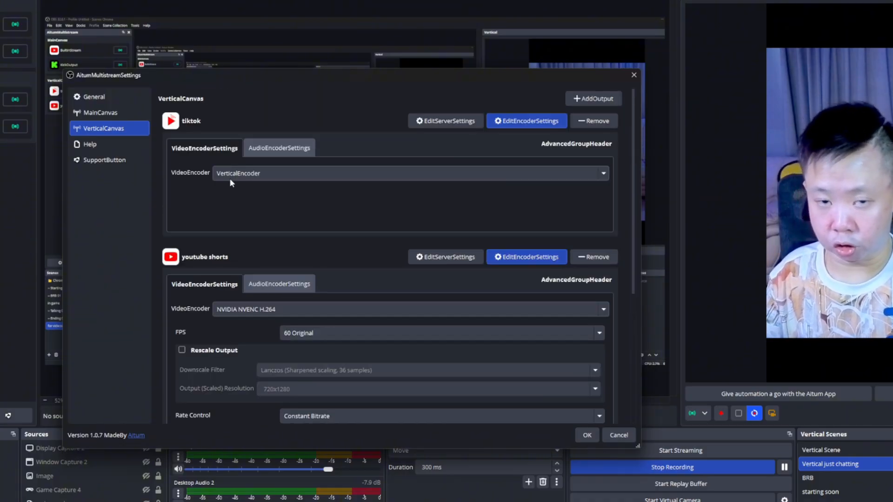
scroll(225, 215, down, 3)
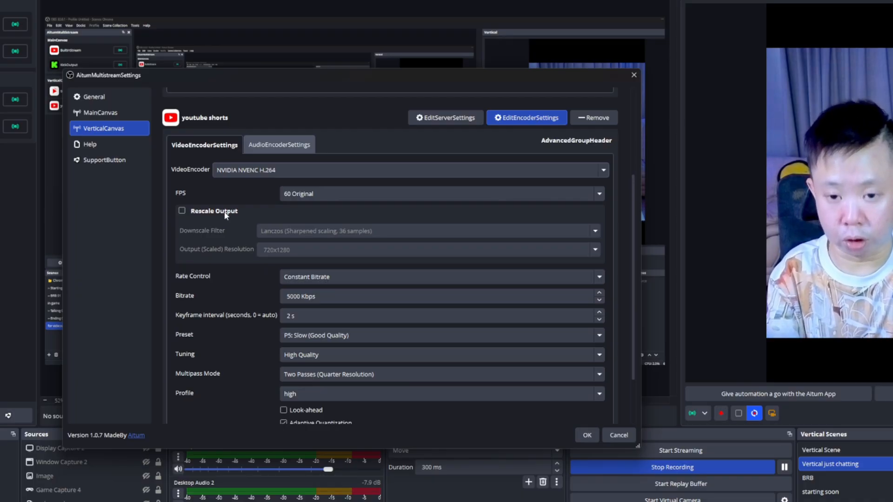
scroll(293, 156, up, 3)
Review the tiktok output's audio encoder settings and close the AitumMultistream settings.
click(291, 150)
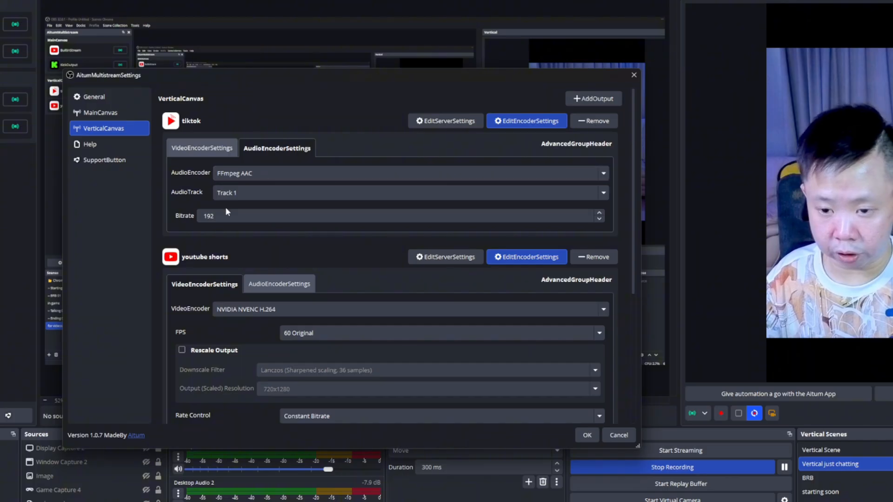
click(208, 147)
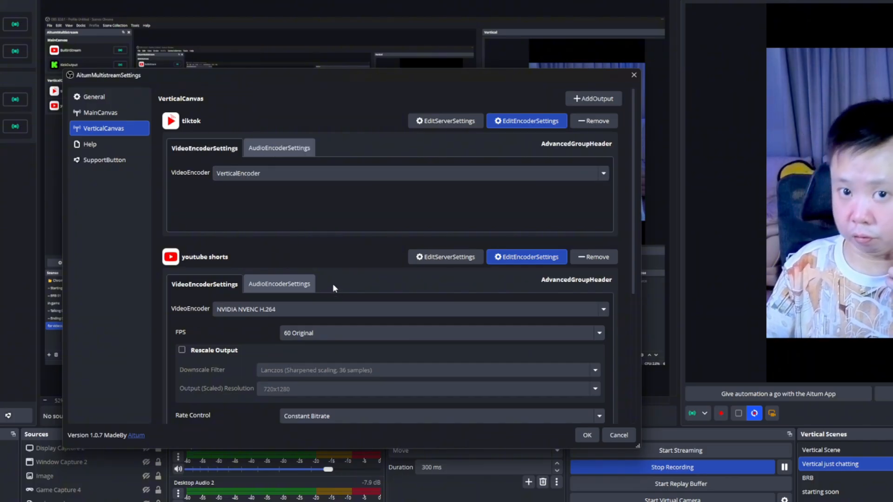
click(577, 99)
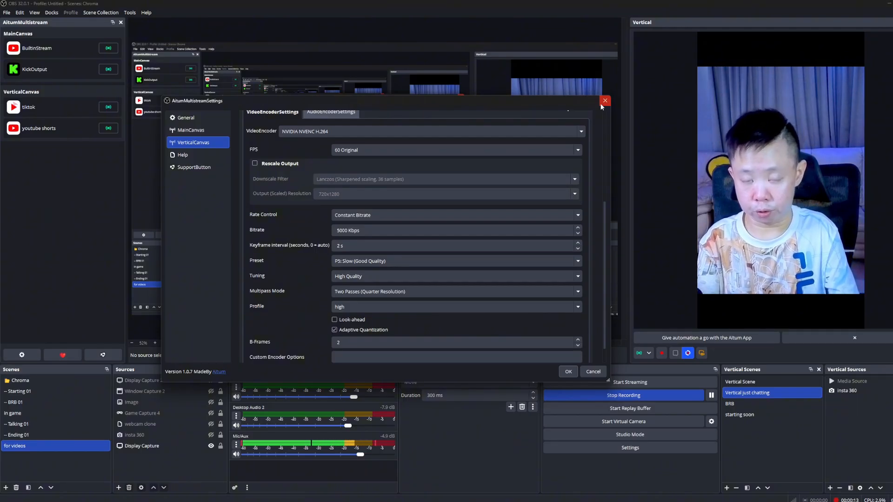
click(574, 373)
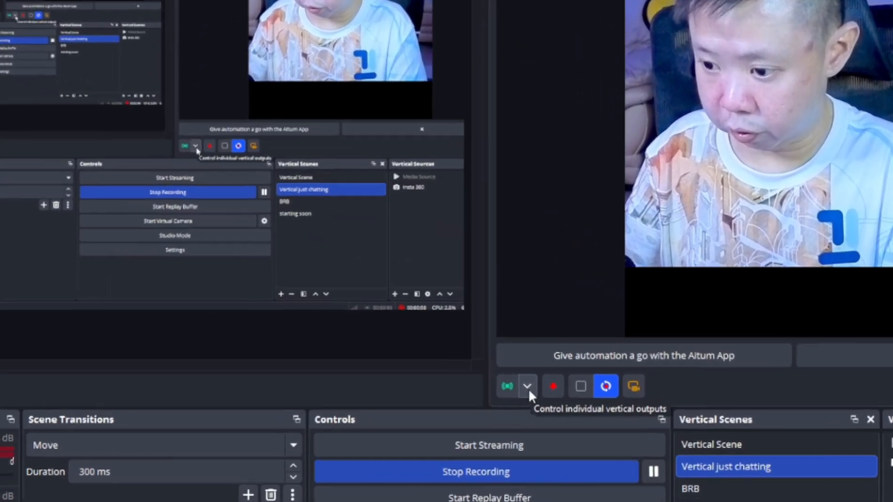
View the list of stream outputs that can be started for the vertical canvas.
click(527, 388)
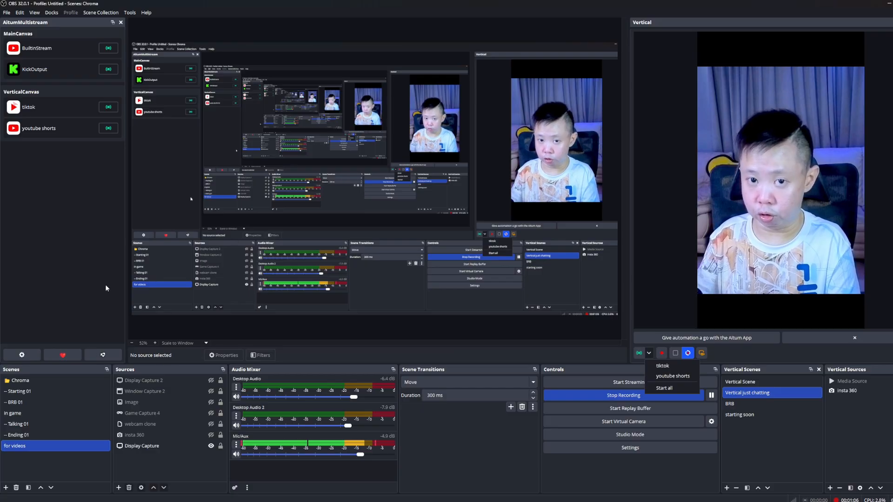
click(105, 285)
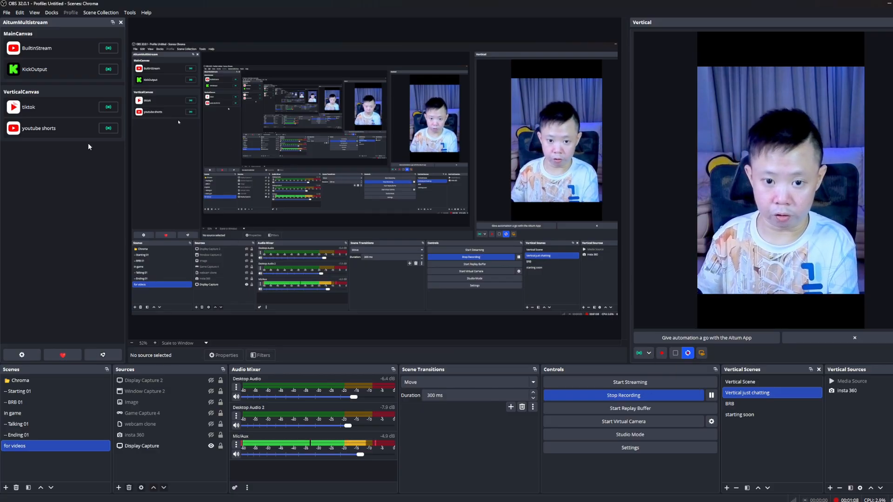